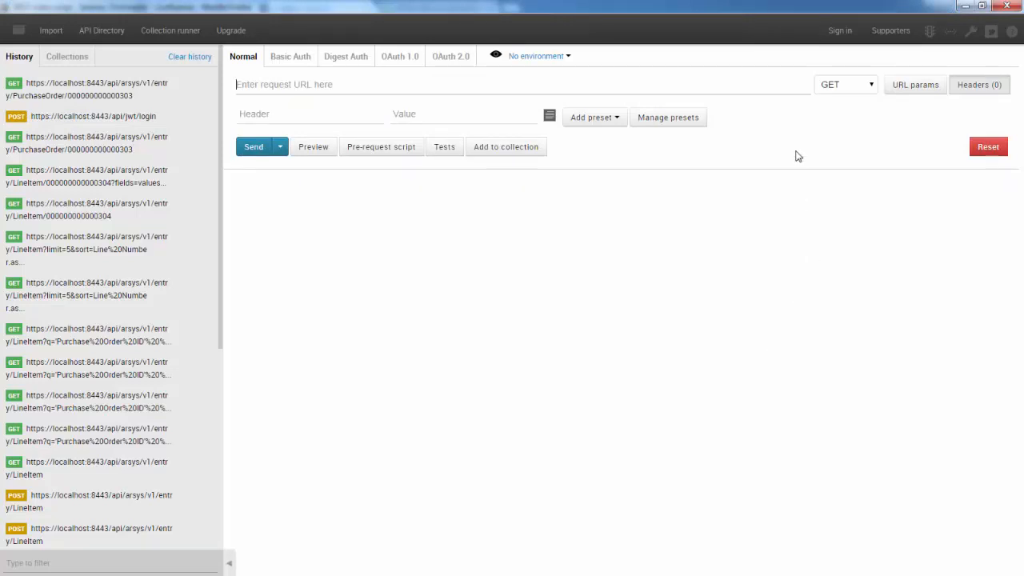
Step: Add an Authorization request header with the value AR-JWT {{jwt}}
click(352, 117)
text(Au)
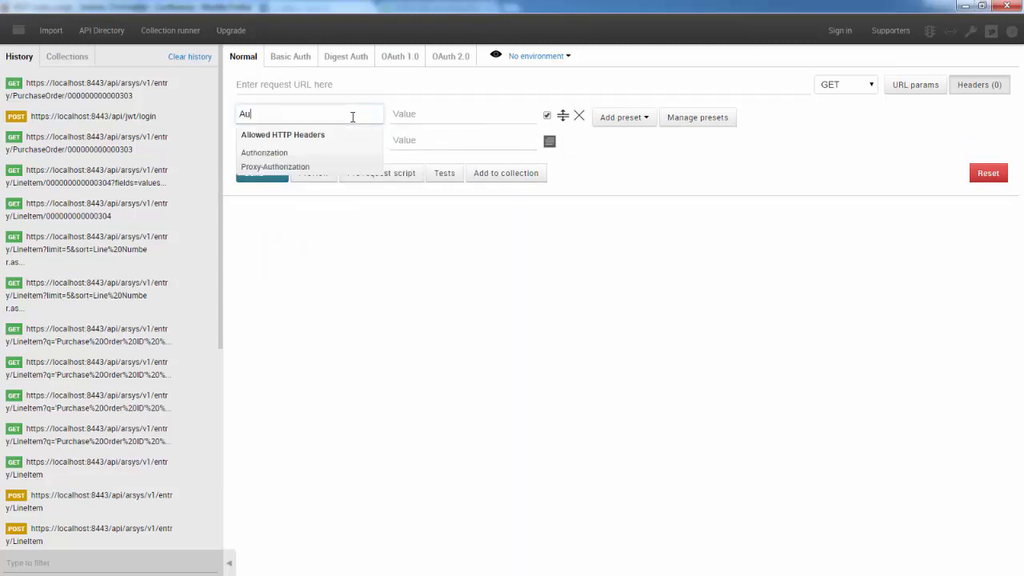
click(305, 154)
click(420, 112)
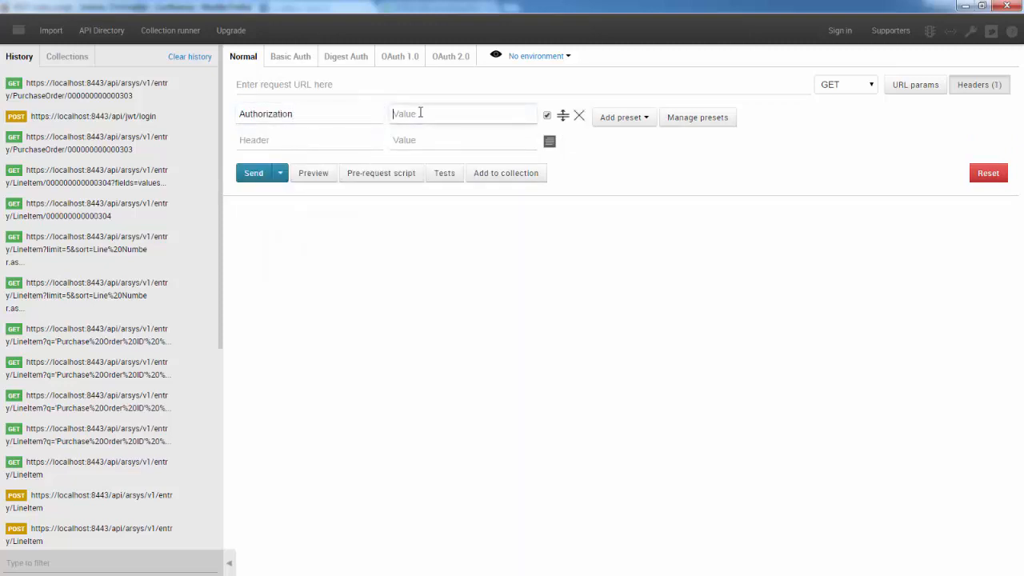
text(AR-JWT {{jwt}})
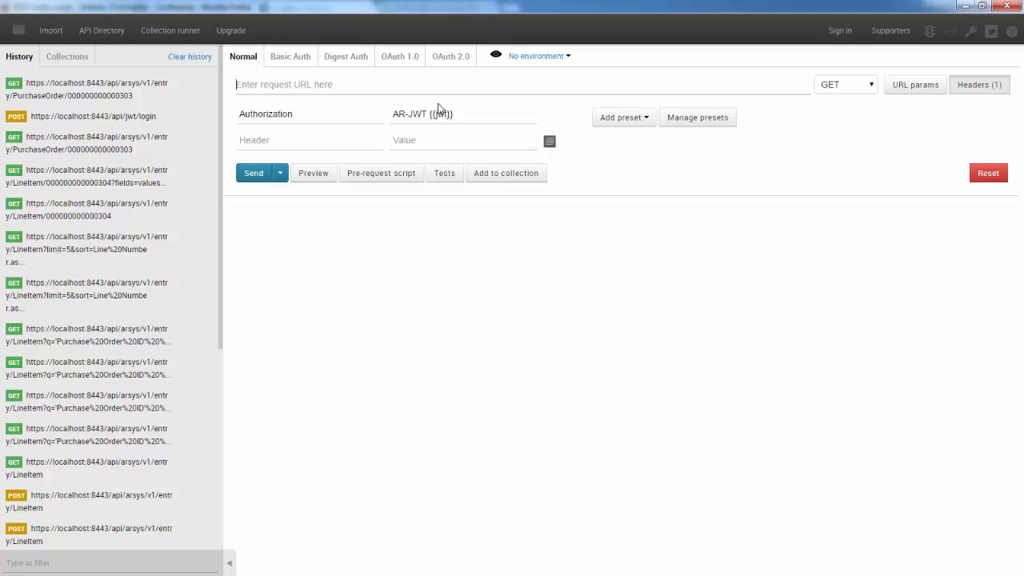
text(https://)
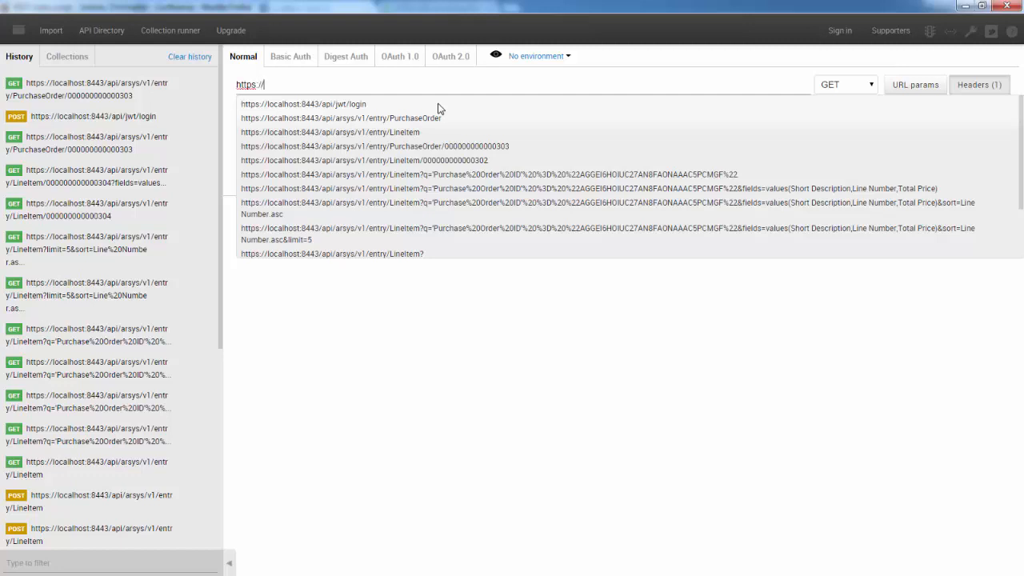
key(Down)
key(Down)
key(Down)
key(Down)
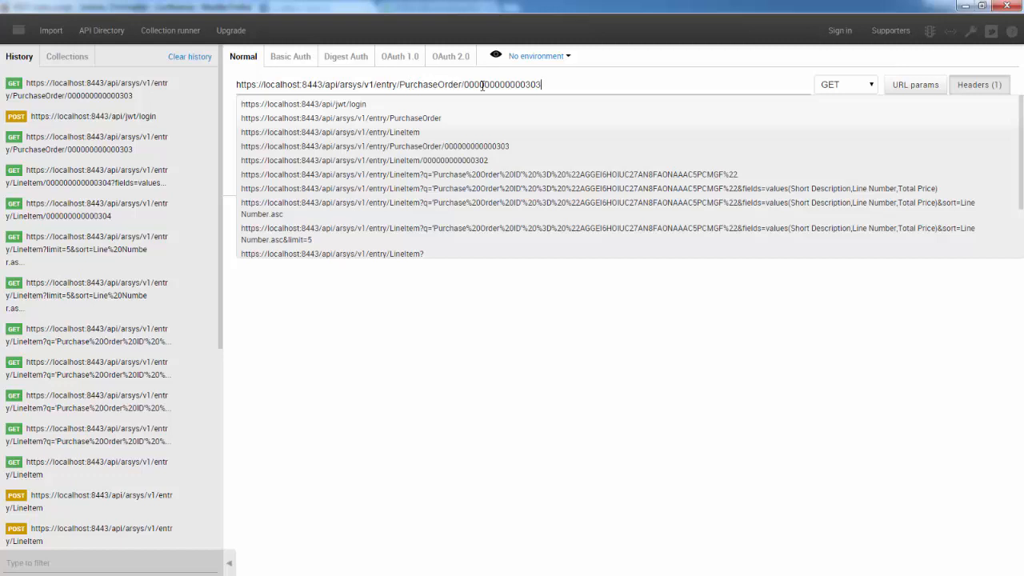
key(Return)
click(622, 72)
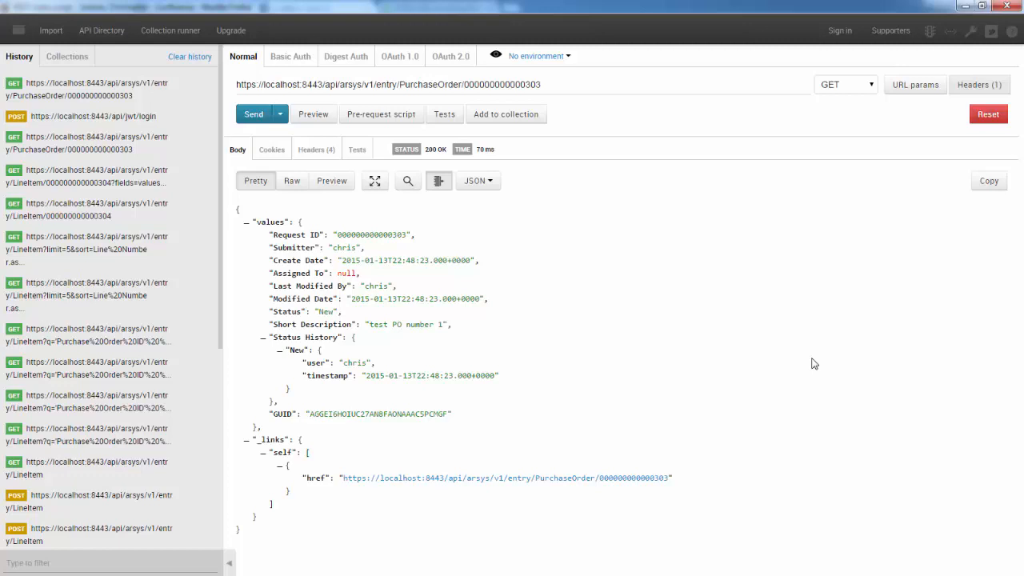
Step: Add the URL parameter fields with the value assoc to the purchase order request and send it
click(918, 87)
click(279, 115)
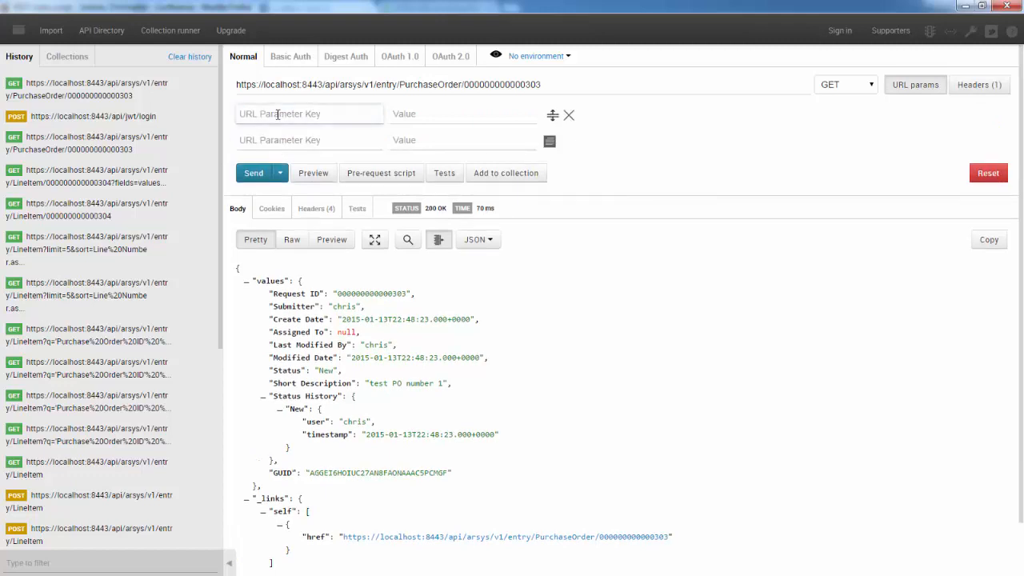
text(fields)
click(405, 113)
text(assoc)
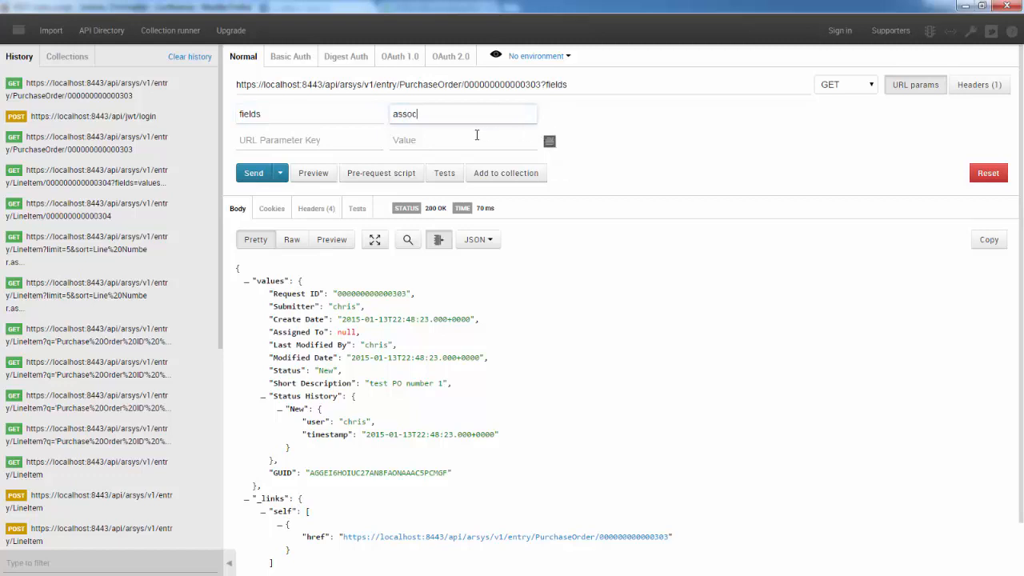
click(254, 175)
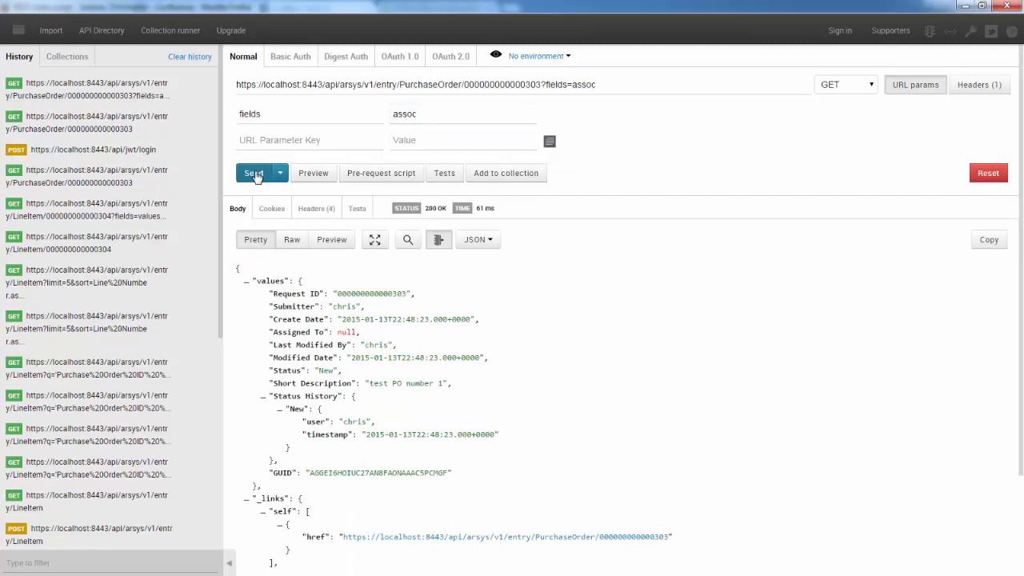
Step: Follow the PurchaseOrder2LineItem association link in the response and send its GET request
scroll(457, 338, down, 3)
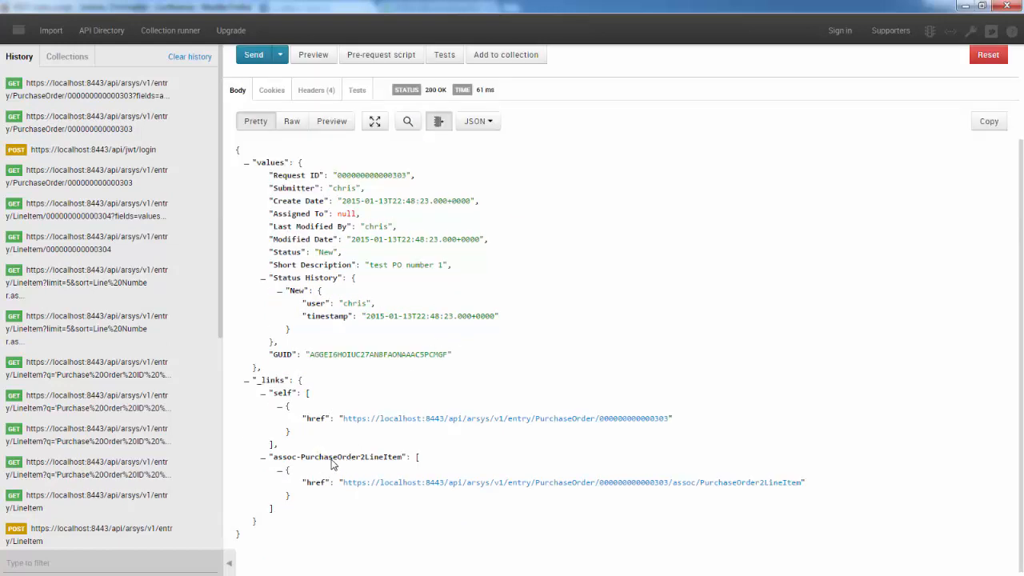
click(372, 484)
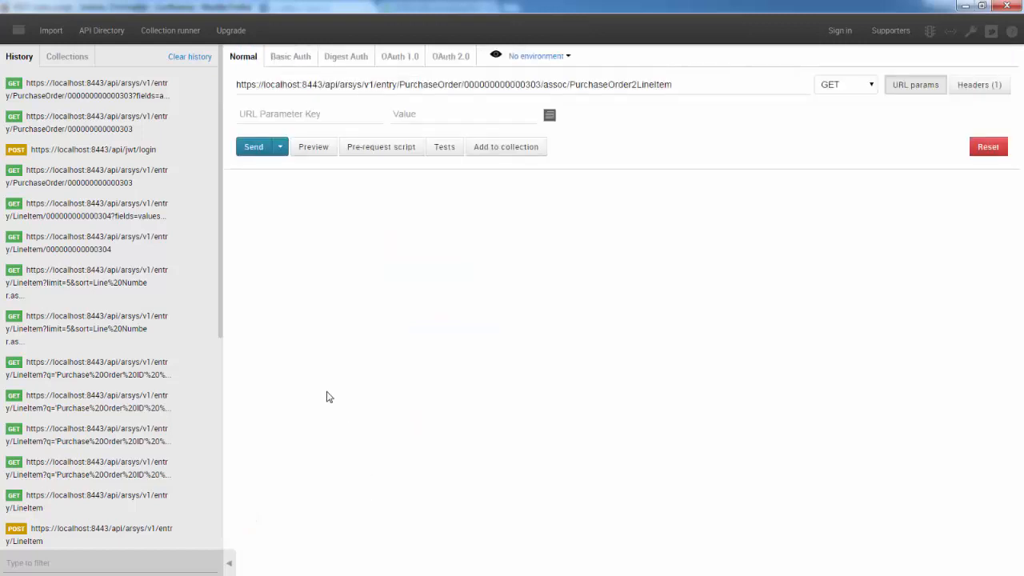
click(253, 151)
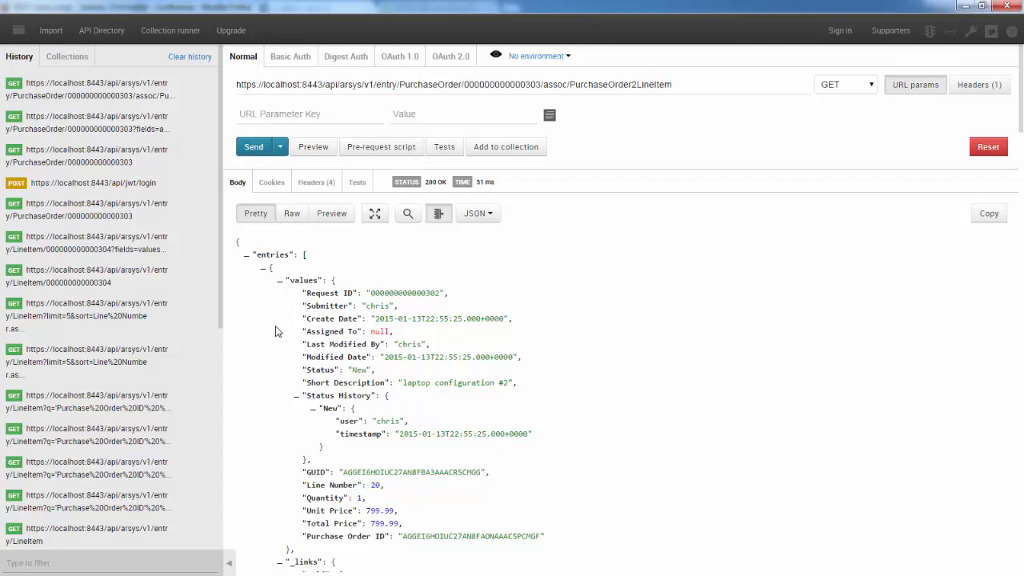
Step: Examine the line item entries returned for the purchase order's association, including their values and self links
scroll(276, 331, down, 3)
scroll(276, 332, down, 5)
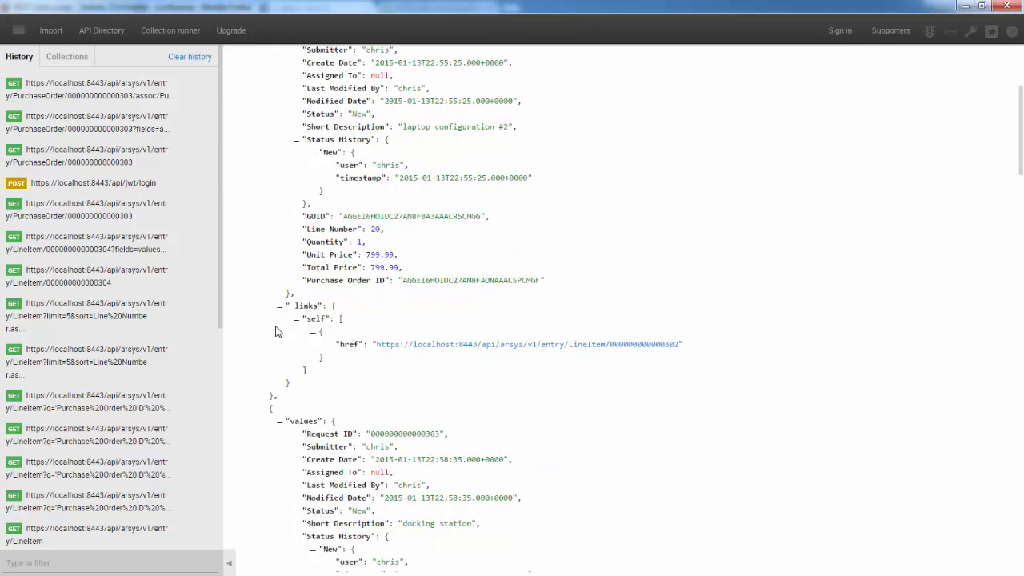
scroll(424, 216, up, 6)
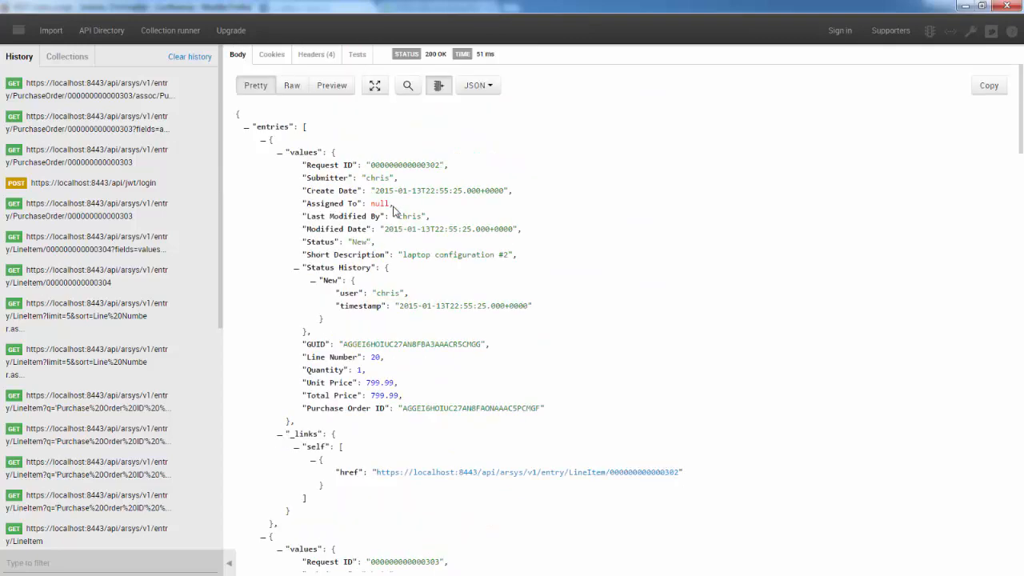
scroll(448, 304, down, 6)
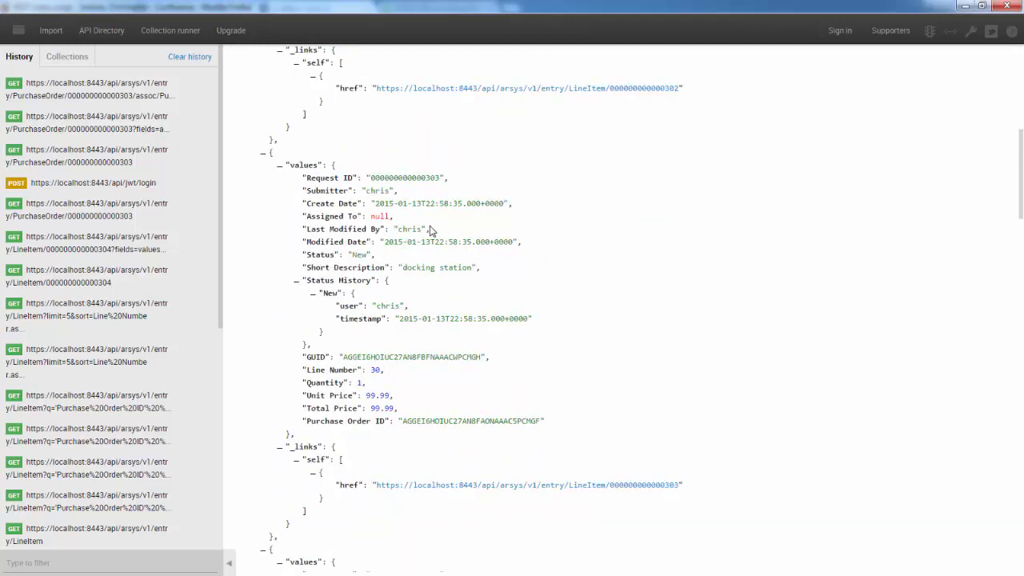
scroll(421, 272, down, 5)
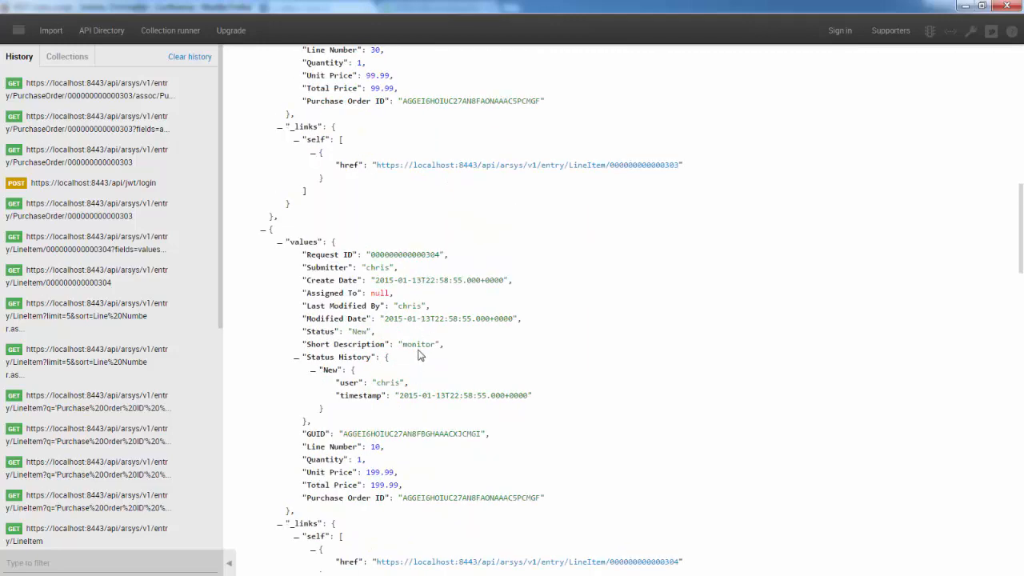
scroll(418, 352, up, 10)
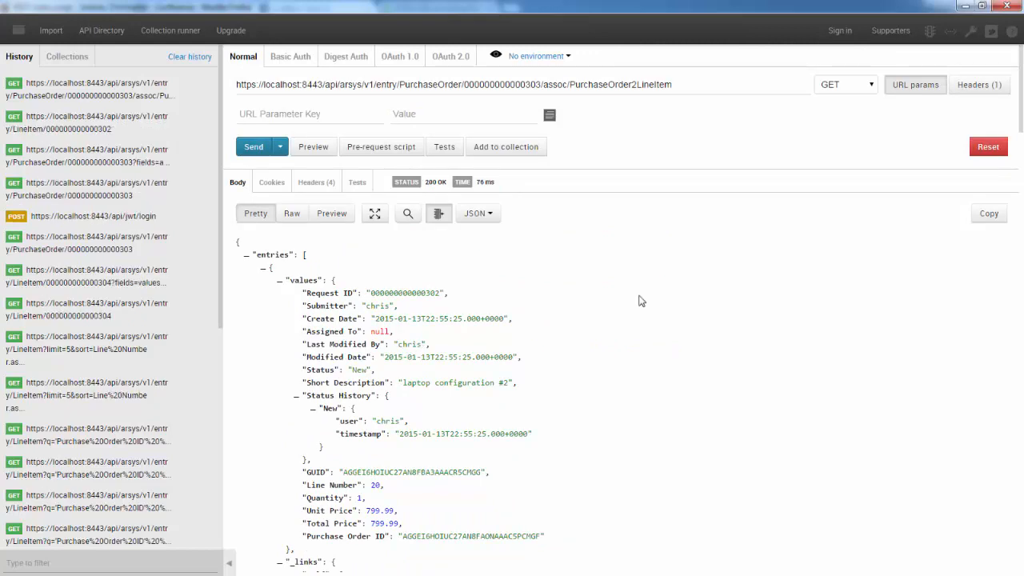
scroll(640, 301, down, 3)
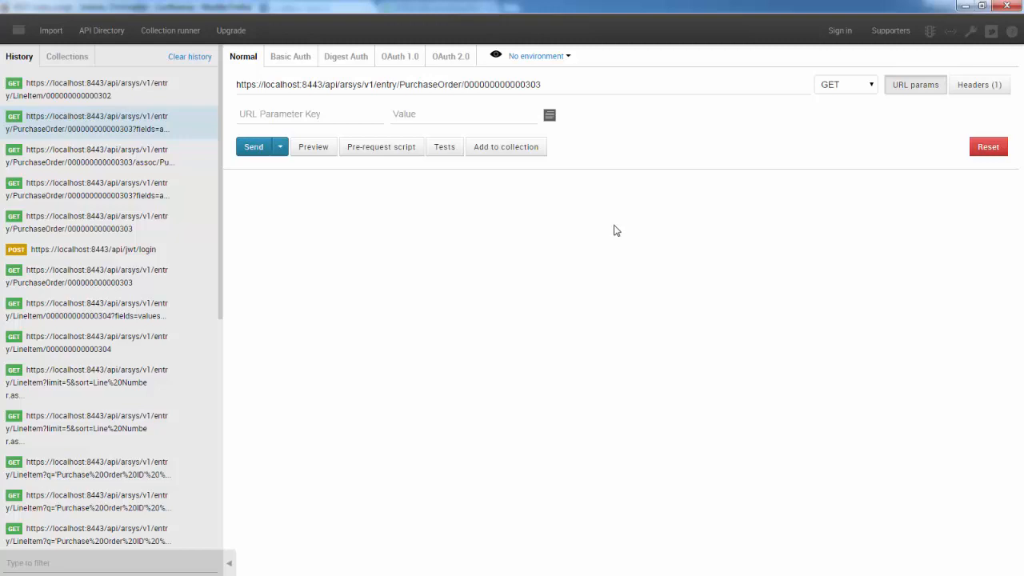
Step: Add the URL parameter fields with the value assoc(PurchaseOrder2LineItem) to the purchase order request and send it
click(330, 113)
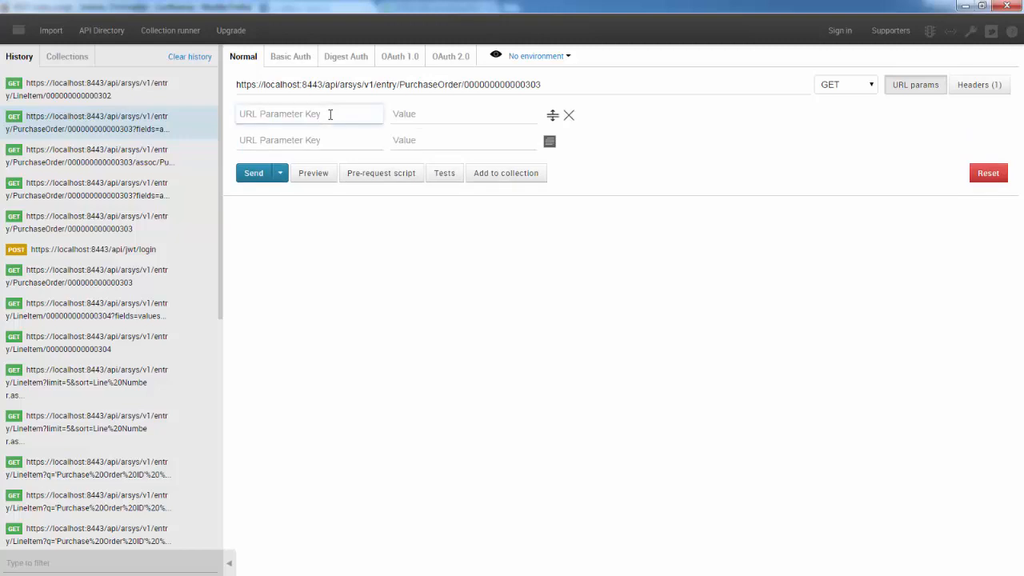
text(fields)
key(Tab)
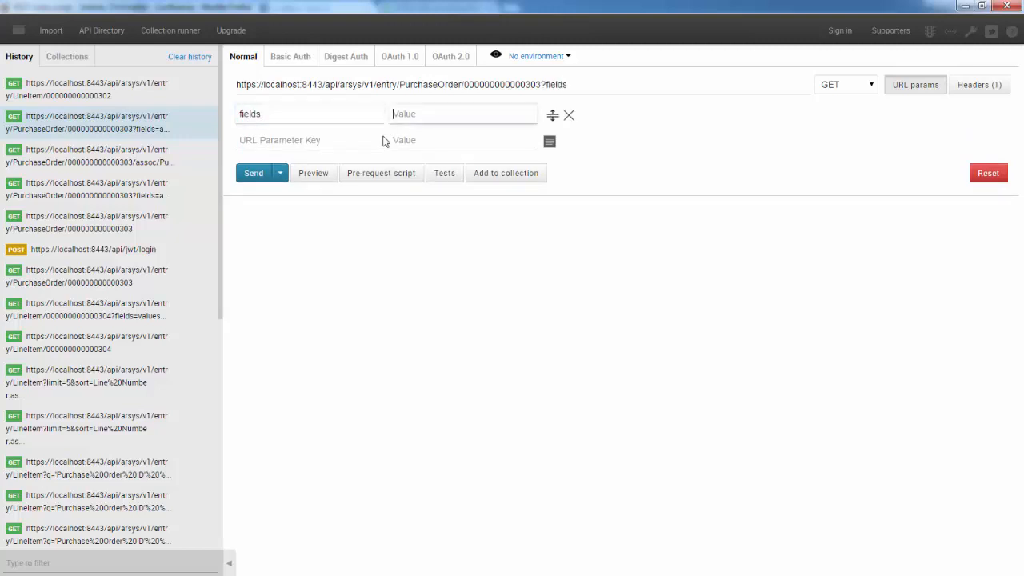
text(assoc()
text(PurchaseOrder2LineItem)
text())
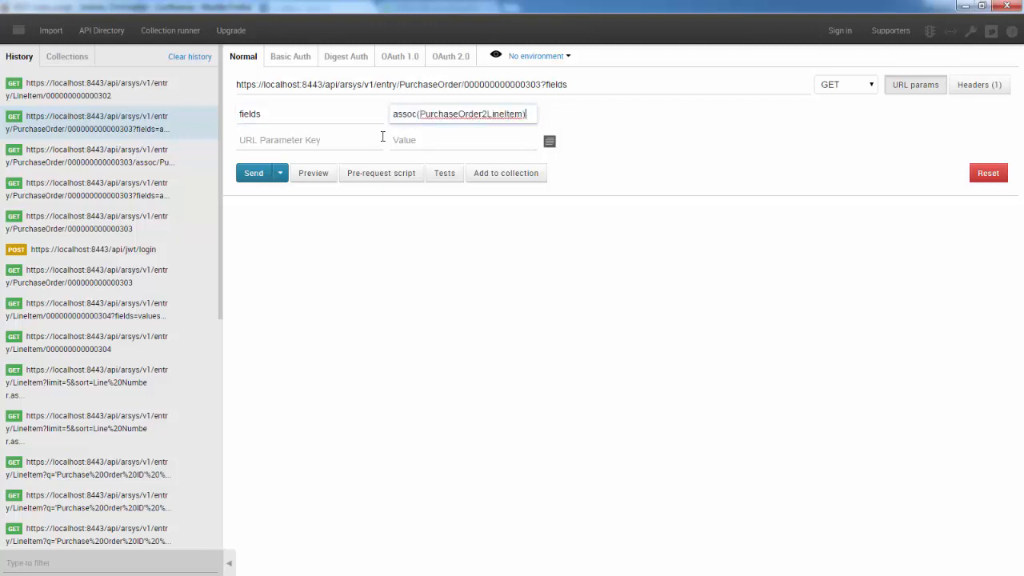
click(252, 173)
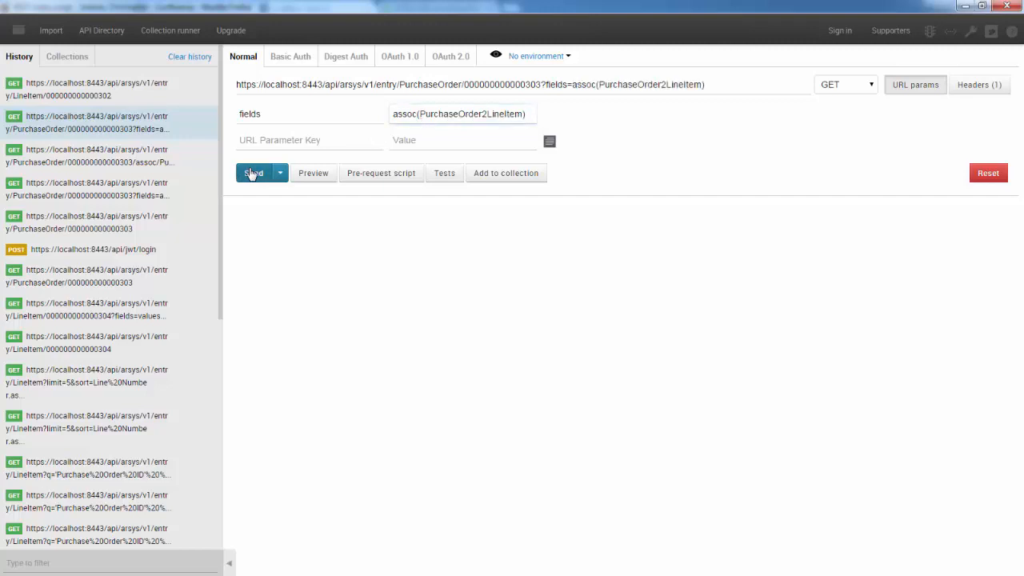
scroll(349, 331, down, 5)
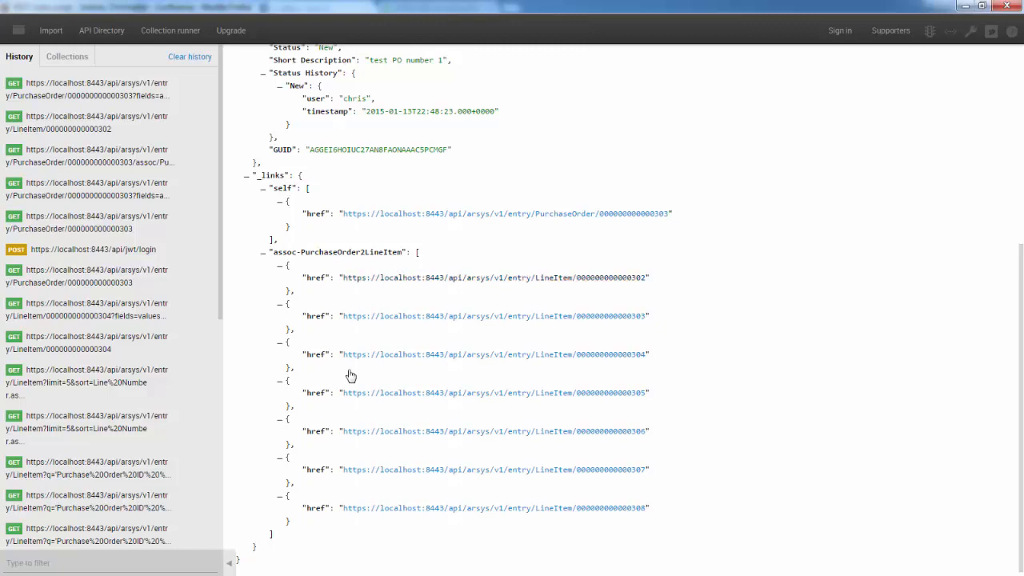
click(356, 432)
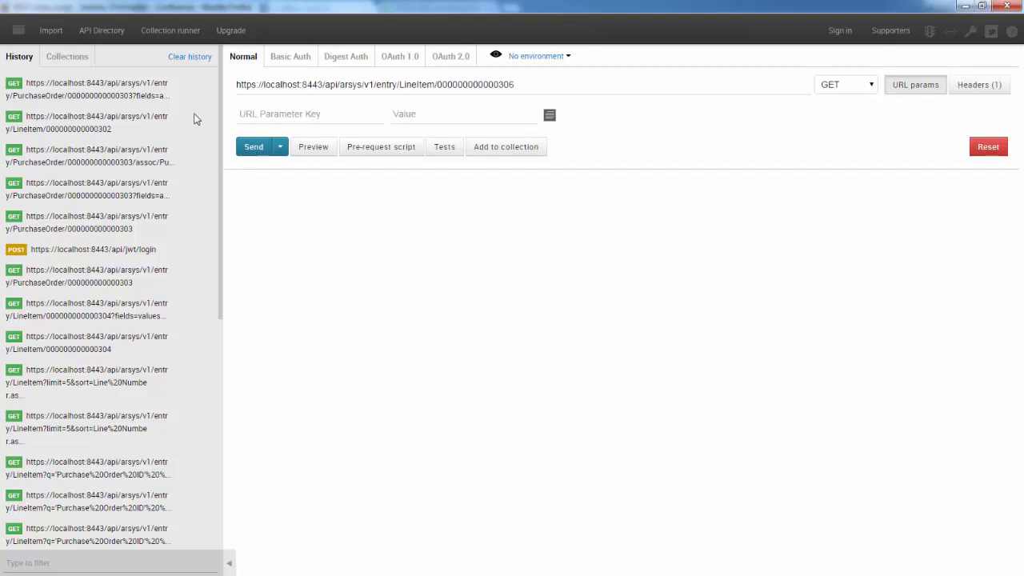
click(249, 147)
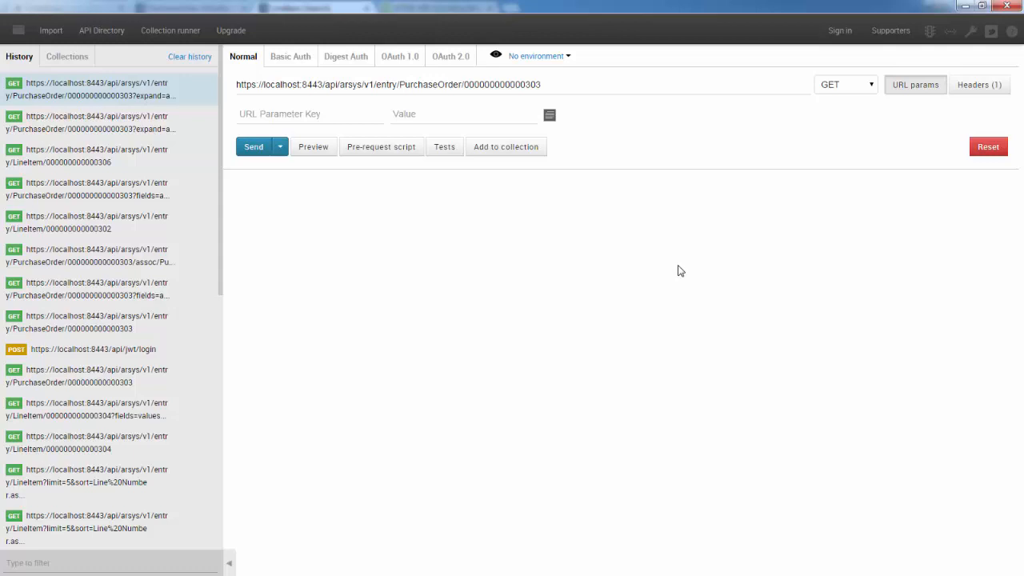
Step: Add the URL parameter expand with the value assoc(PurchaseOrder2LineItem) to the purchase order request and send it
click(285, 112)
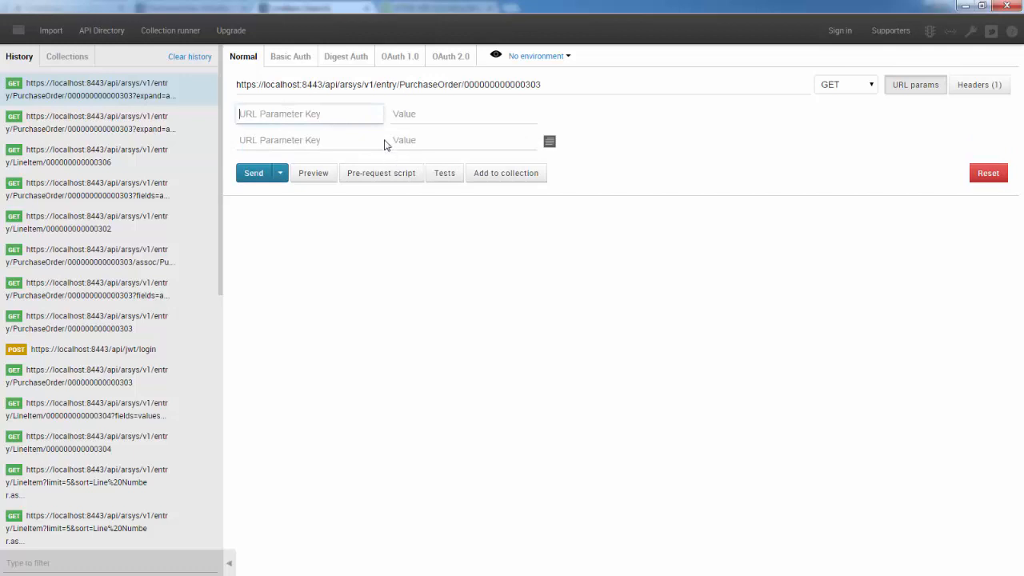
text(expand)
click(404, 116)
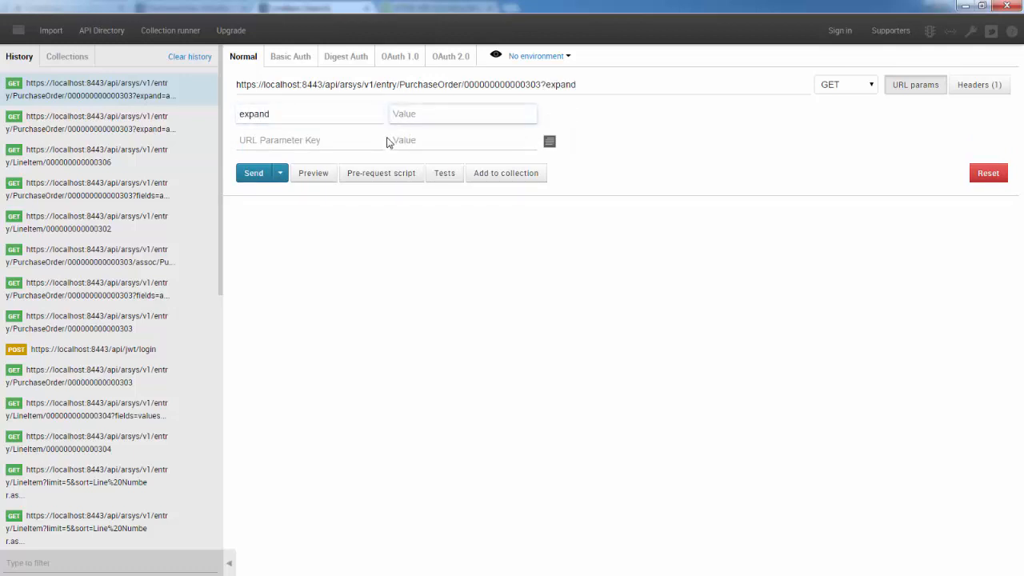
text(assoc()
text(PurchaseOrder2LineItem)
text())
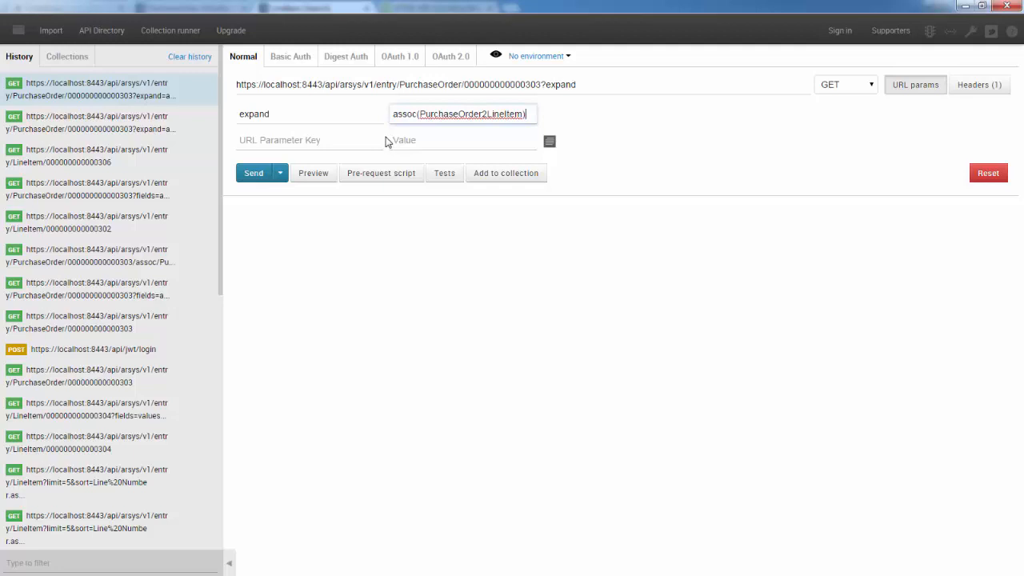
click(249, 176)
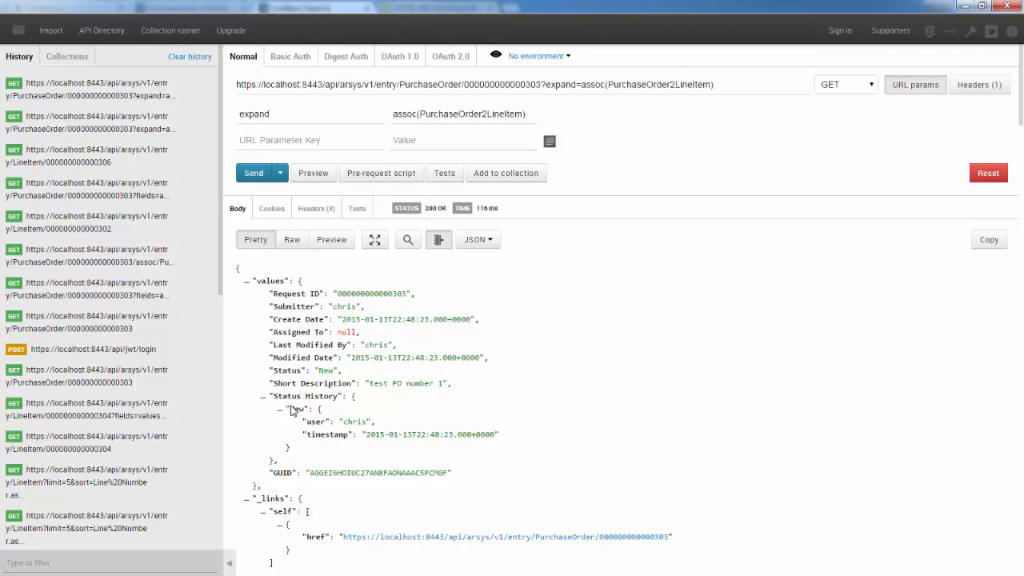
Step: Examine the line items embedded under assoc-PurchaseOrder2LineItem in the expanded purchase order response
scroll(292, 410, down, 4)
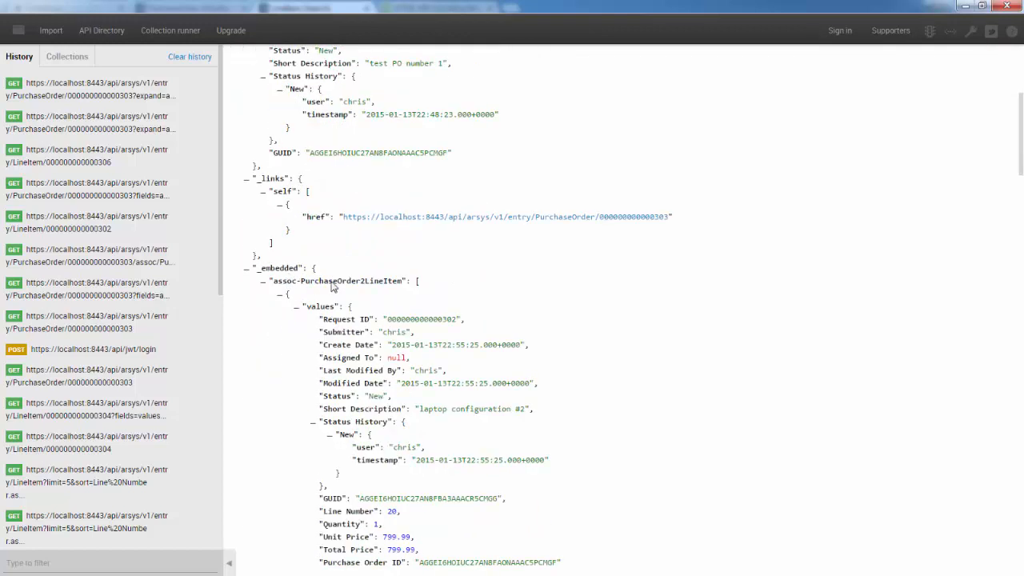
scroll(333, 286, down, 1)
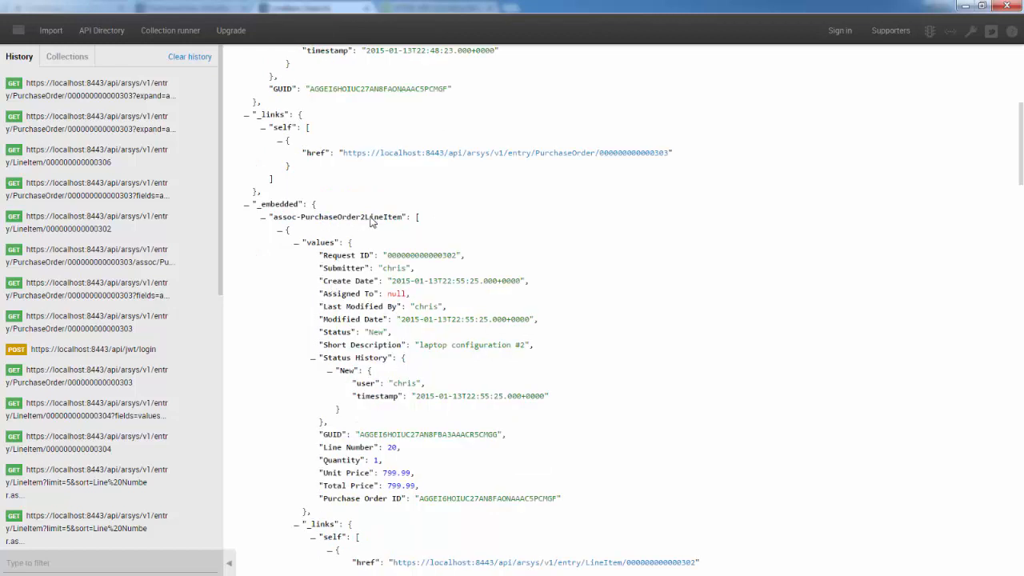
scroll(293, 288, down, 2)
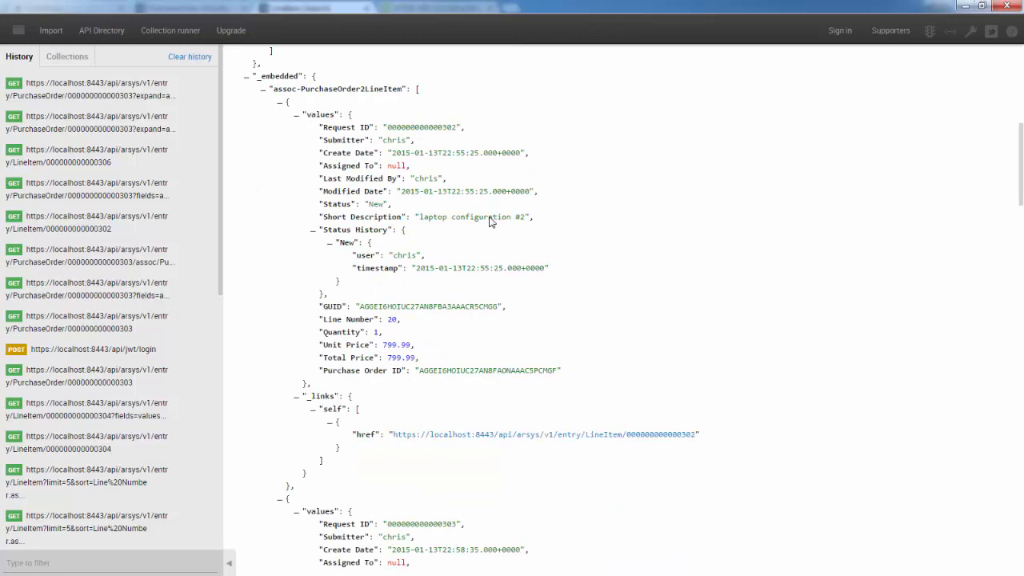
scroll(490, 221, down, 6)
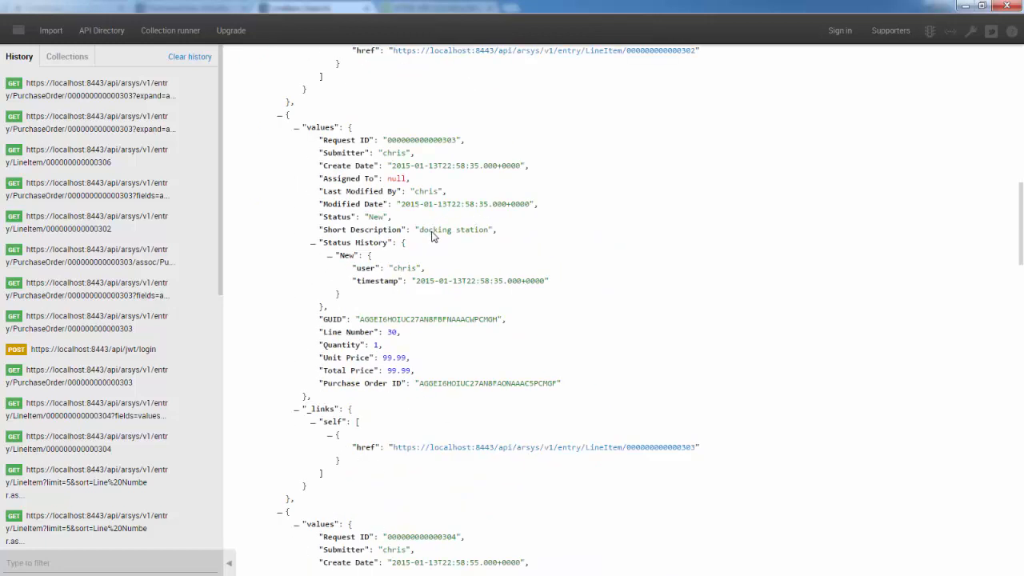
scroll(433, 236, down, 6)
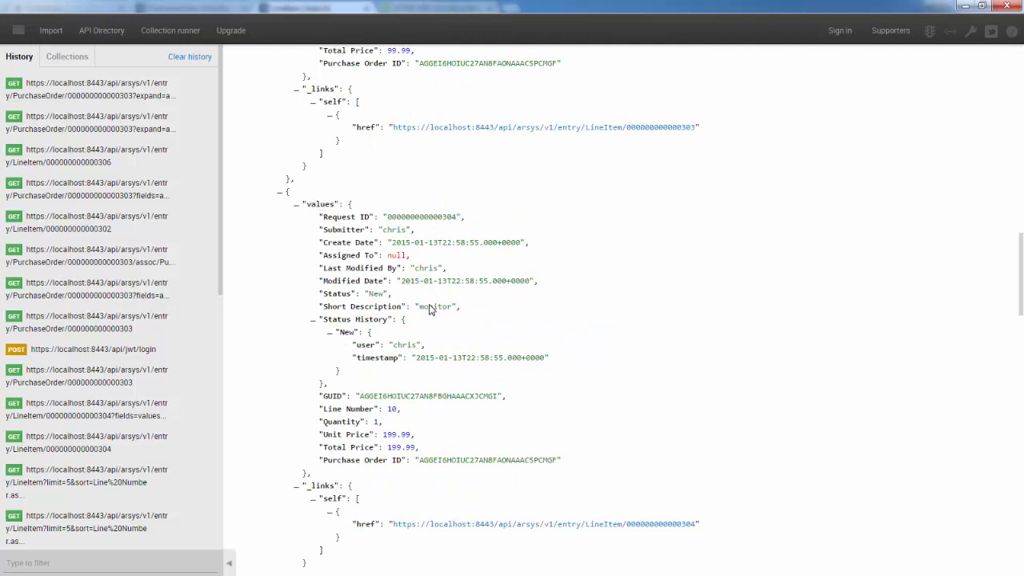
scroll(429, 309, down, 1)
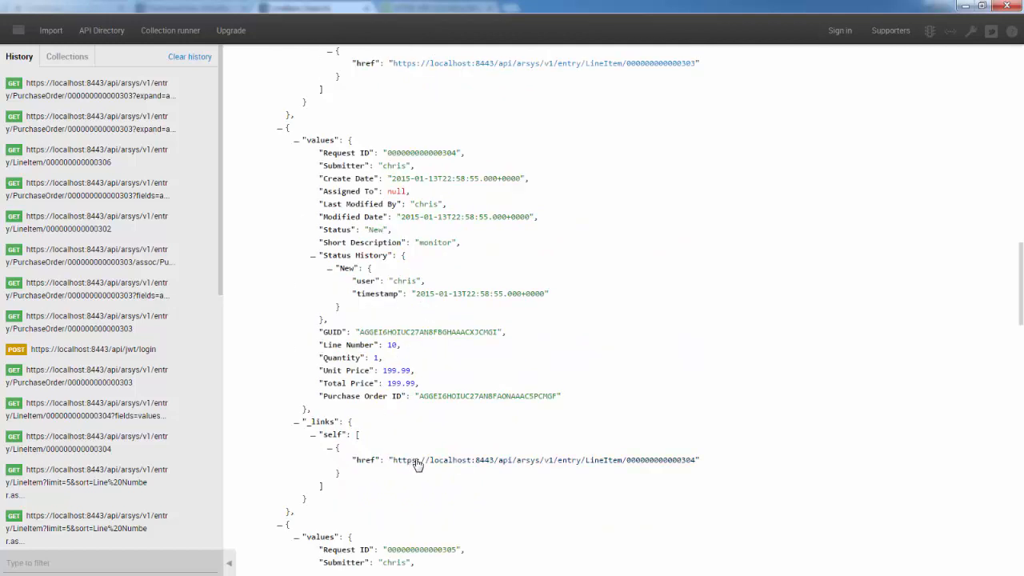